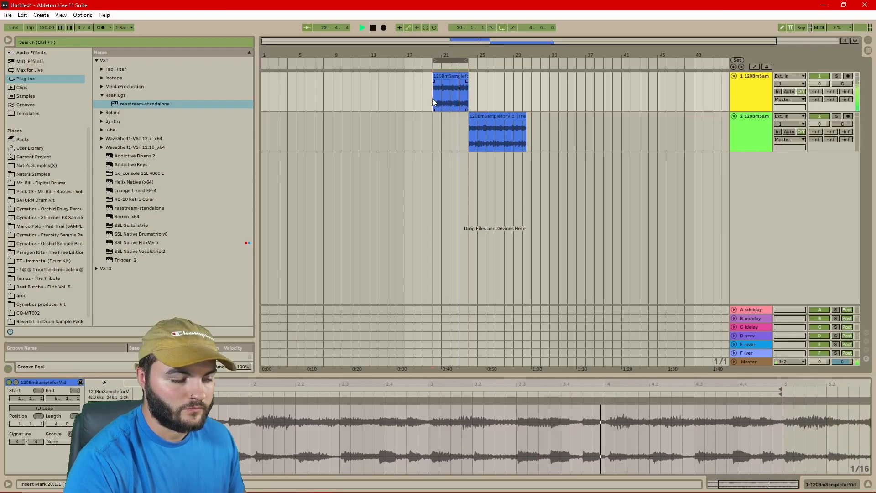
# Stop playback and select the frozen 1208mSampleforVid clip at bar 24 on track 2, looping around it
pyautogui.press('space')
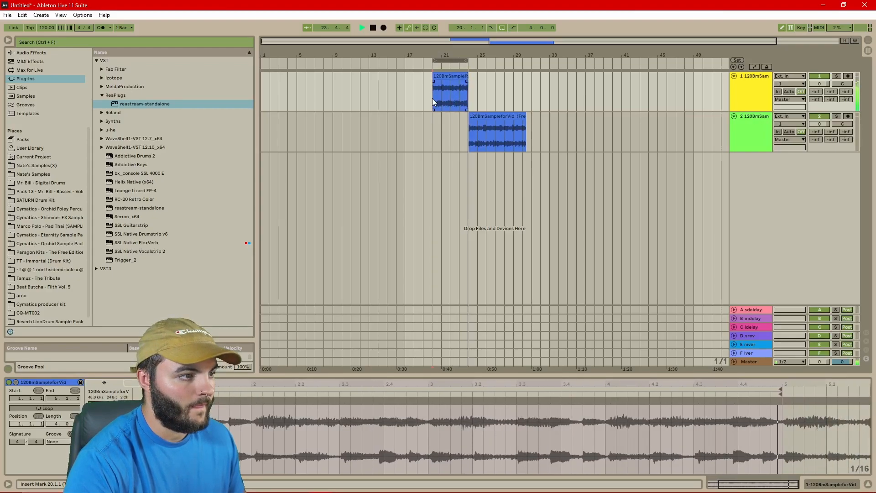
pyautogui.click(464, 131)
pyautogui.hotkey('ctrl', 'l')
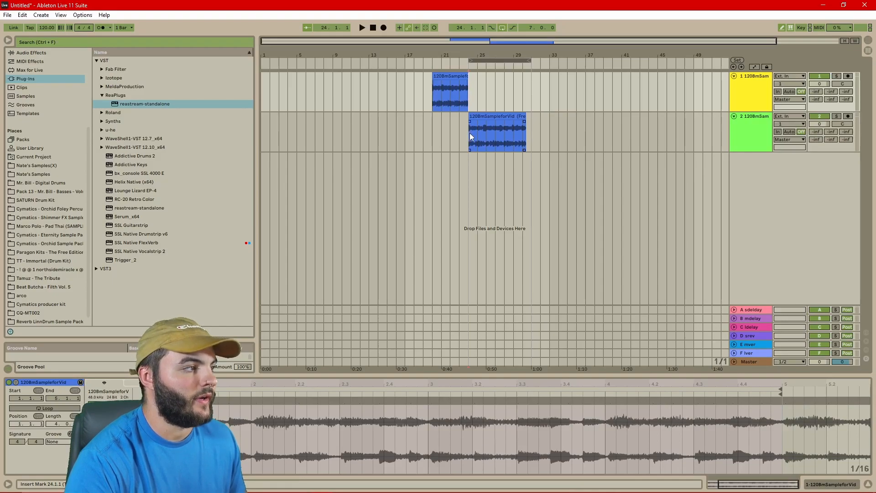
pyautogui.click(469, 133)
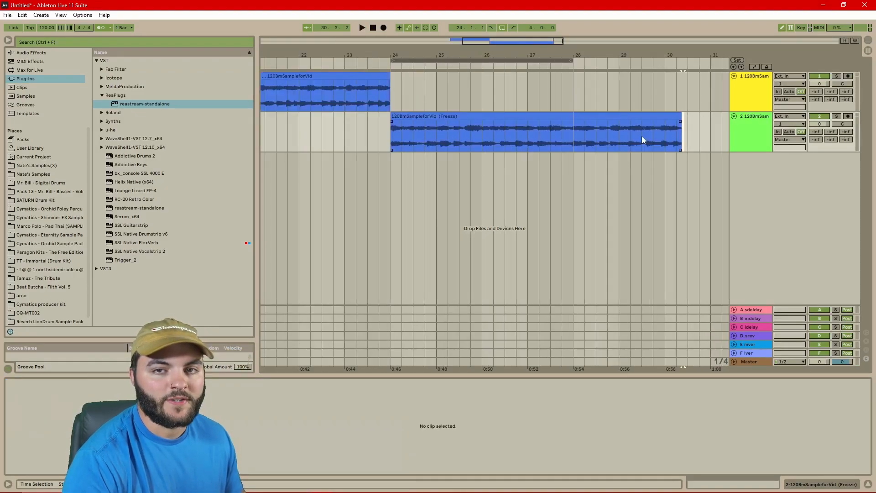
pyautogui.click(598, 115)
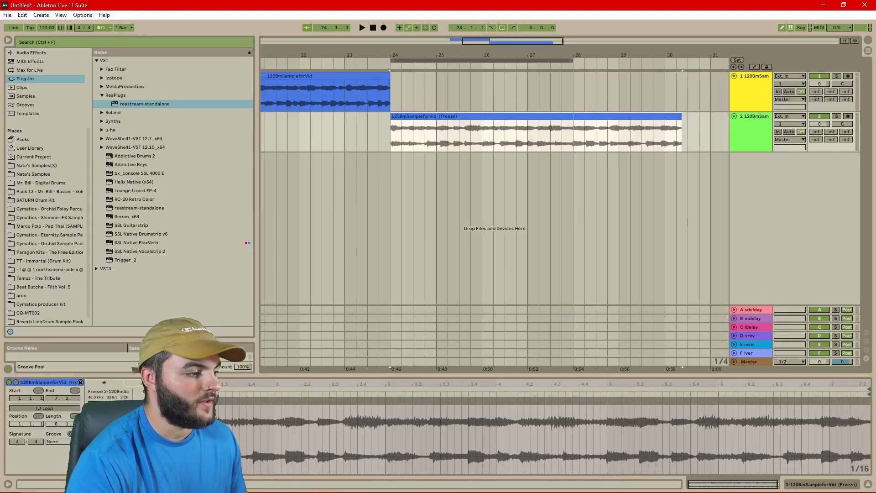
# Turn Warp off on the frozen clip and raise its Pitch until it ends at bar 28
pyautogui.click(98, 404)
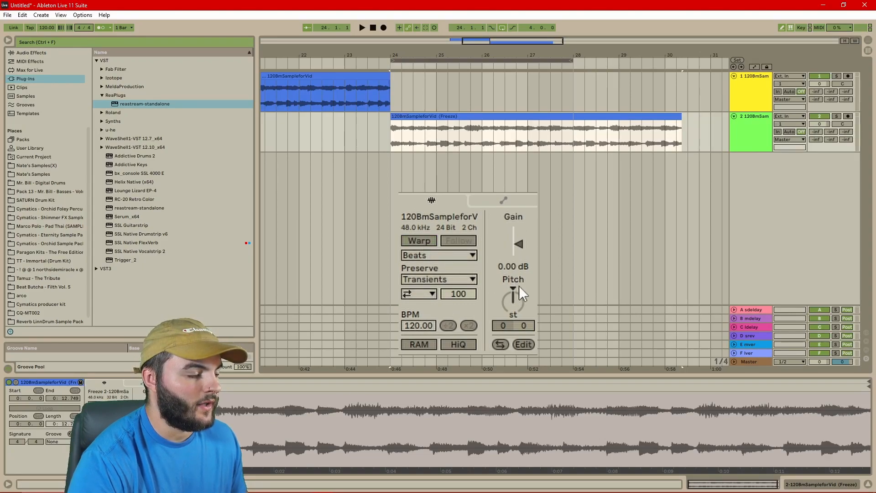
pyautogui.click(516, 298)
pyautogui.moveTo(516, 298); pyautogui.dragTo(516, 289)
pyautogui.scroll(6, 576, 126)
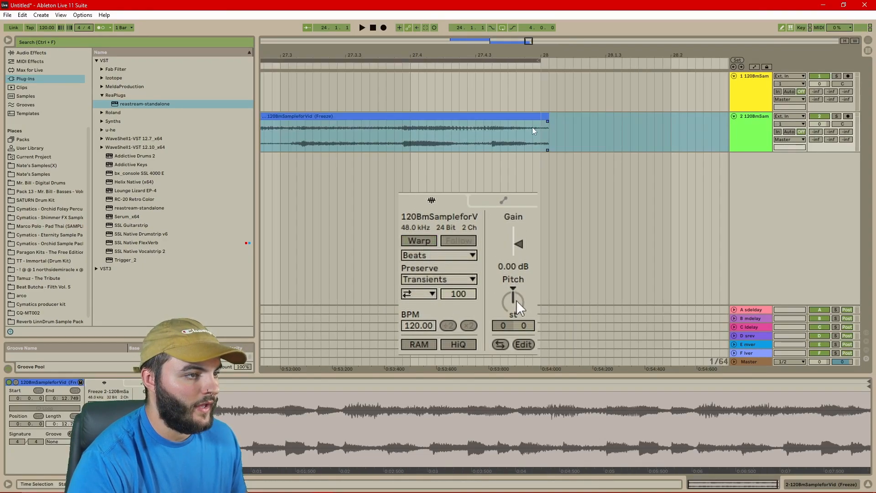
pyautogui.scroll(4, 566, 124)
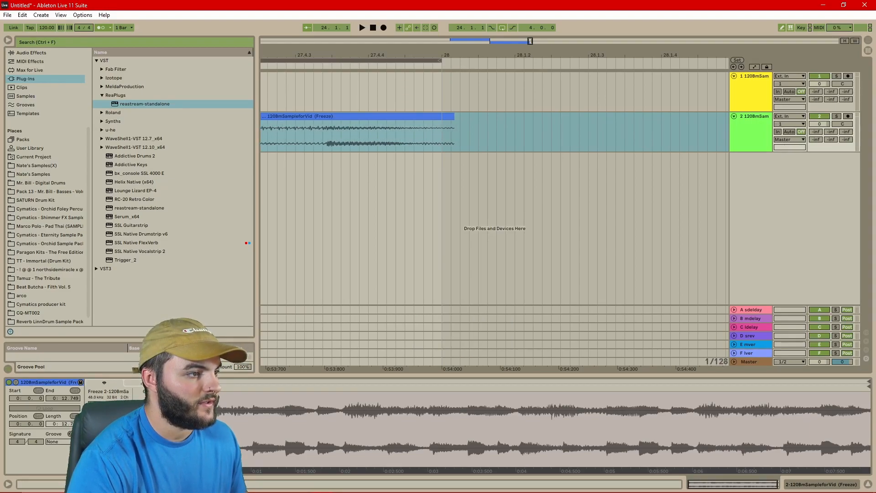
# Bring the whole clip into view and play from bar 24 to hear the pitched clip
pyautogui.scroll(-5, 359, 151)
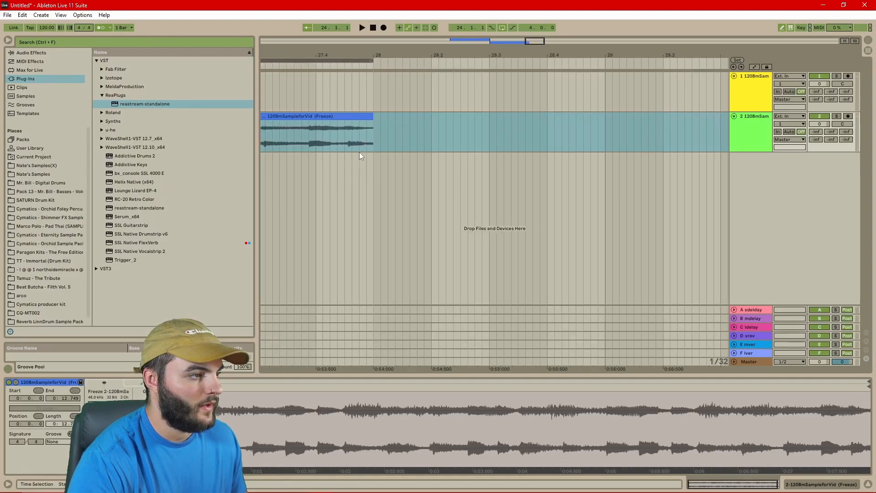
pyautogui.scroll(-5, 360, 152)
pyautogui.moveTo(535, 41); pyautogui.dragTo(497, 42)
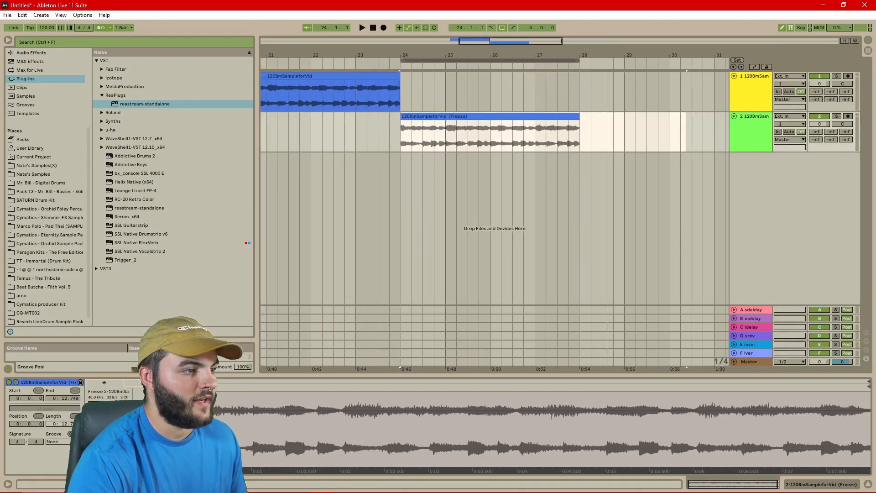
pyautogui.click(401, 92)
pyautogui.press('space')
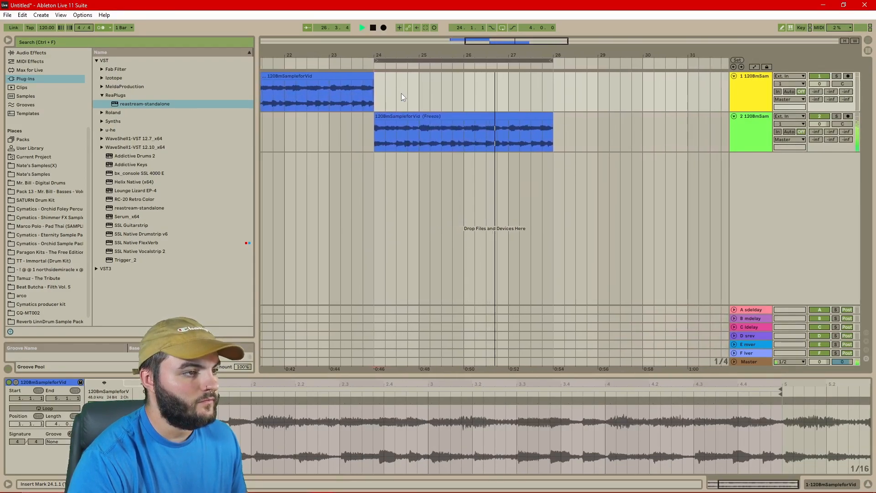
# Stop playback and re-enable Warp on the frozen clip, keeping its current timing
pyautogui.press('space')
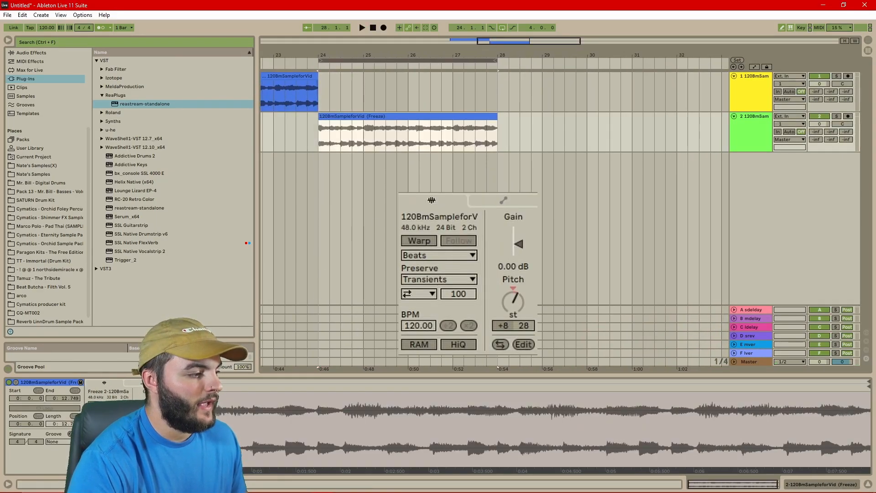
pyautogui.click(97, 405)
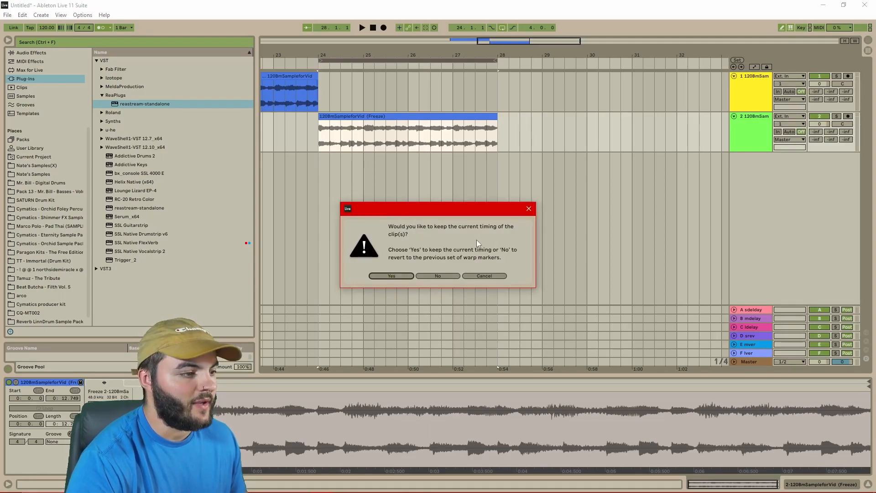
pyautogui.click(390, 275)
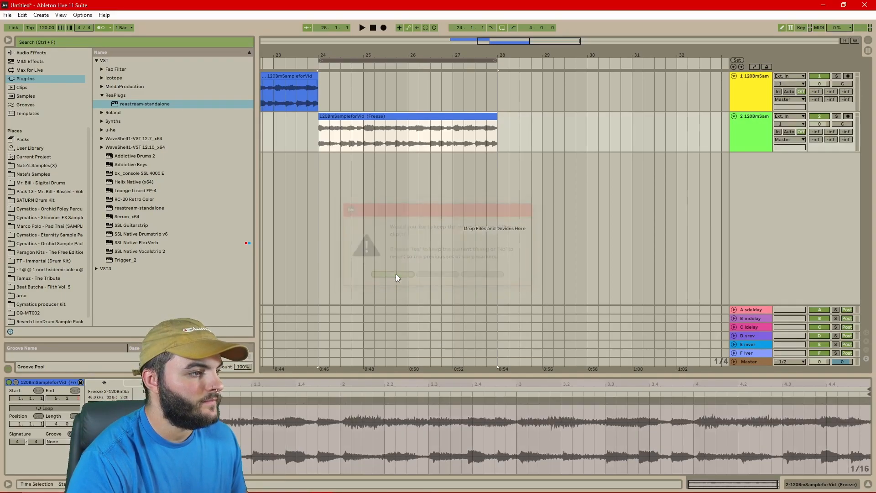
# Set the project tempo to 138 BPM and select the whole frozen clip
pyautogui.click(45, 28)
pyautogui.write('138')
pyautogui.press('Return')
pyautogui.doubleClick(321, 145)
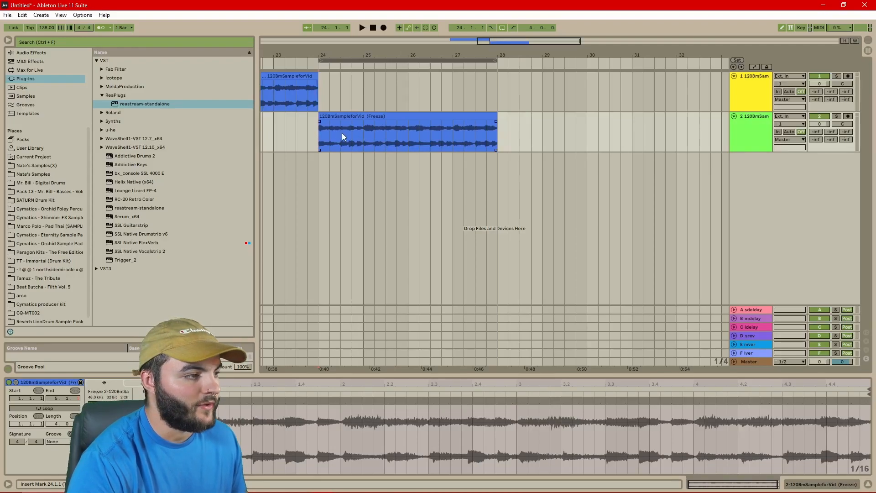
# Audition the re-warped clip, then switch it to Complex Pro with Formants at 0 and play
pyautogui.press('space')
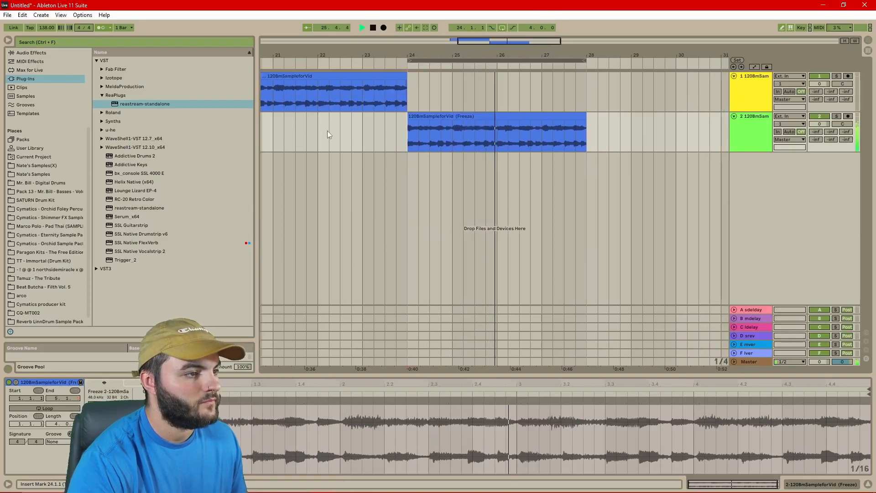
pyautogui.press('space')
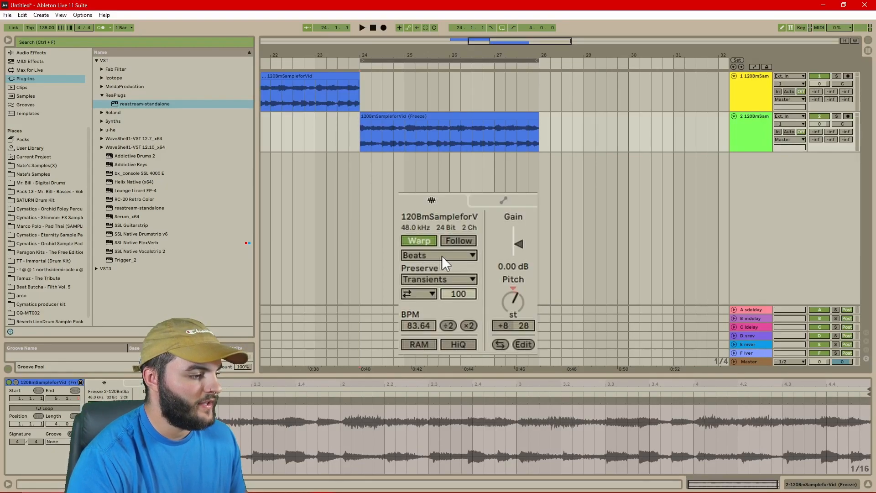
pyautogui.click(442, 255)
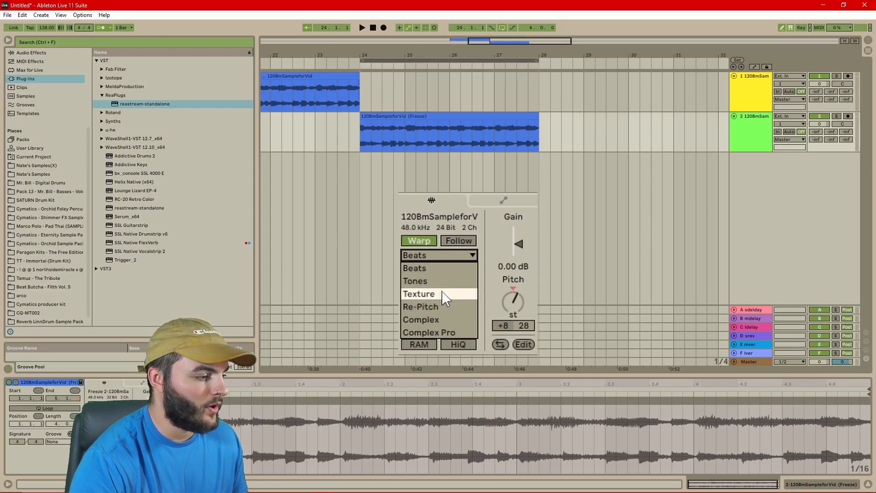
pyautogui.click(444, 332)
pyautogui.moveTo(438, 284); pyautogui.dragTo(452, 332)
pyautogui.press('space')
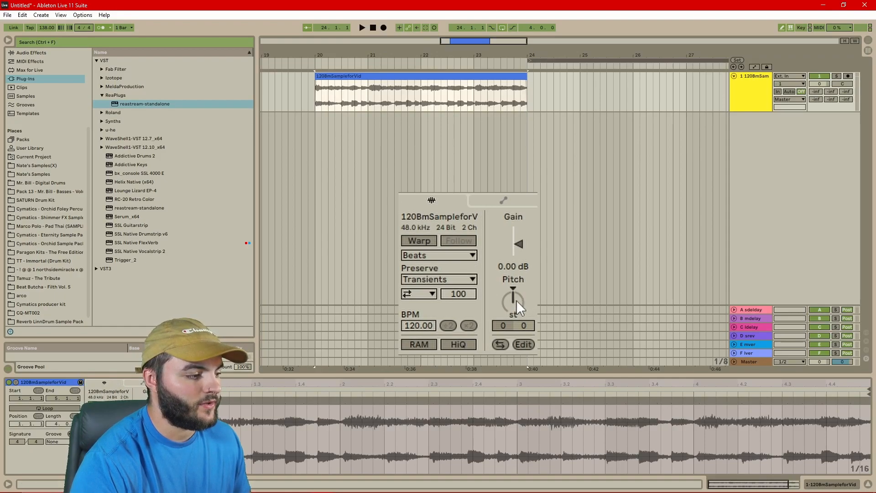
pyautogui.click(517, 302)
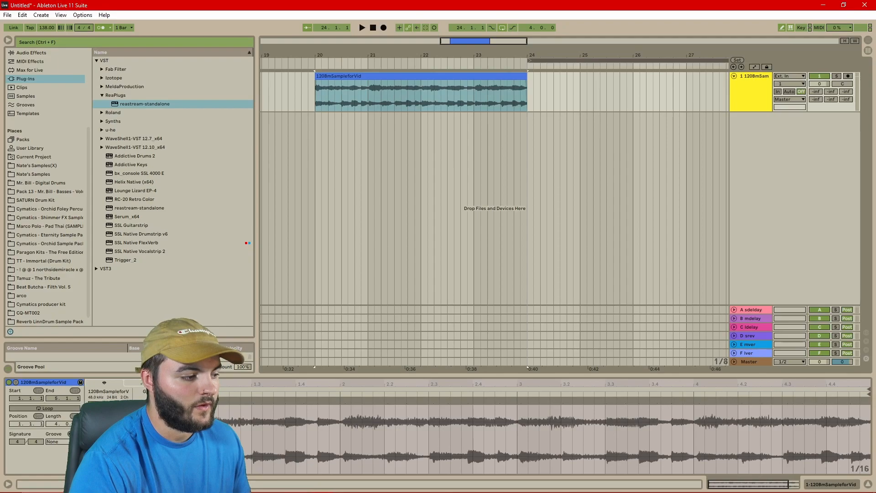
pyautogui.click(315, 97)
pyautogui.press('space')
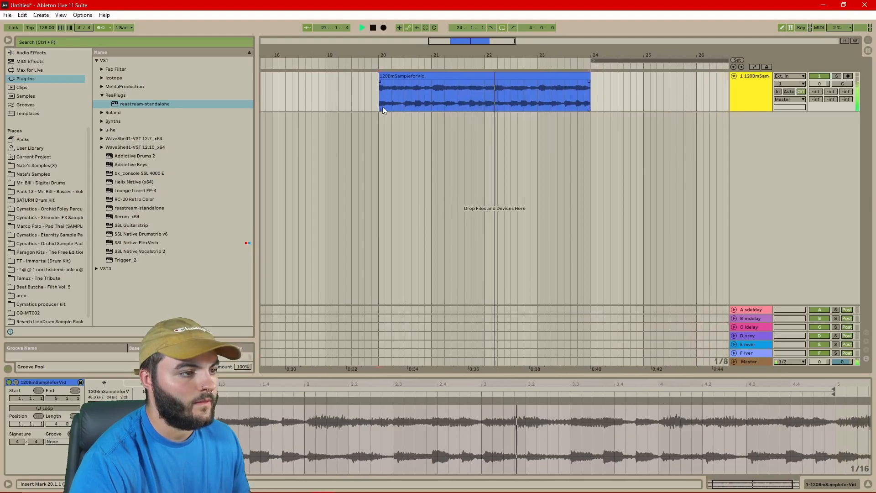
pyautogui.press('space')
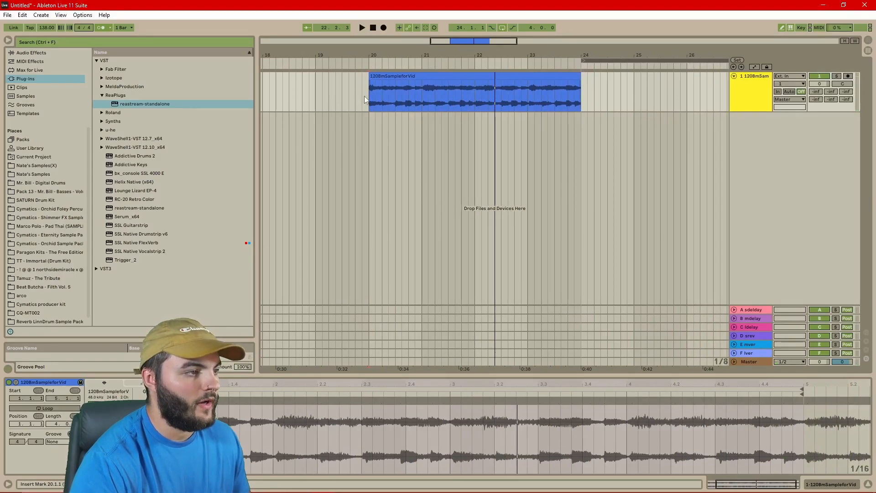
pyautogui.press('space')
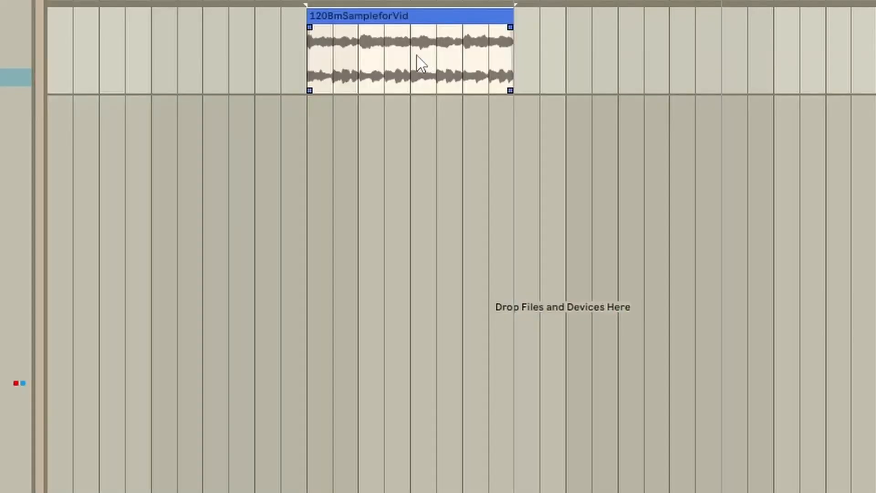
# Reverse the sample clip with Reverse Clip(s) from its context menu
pyautogui.rightClick(417, 15)
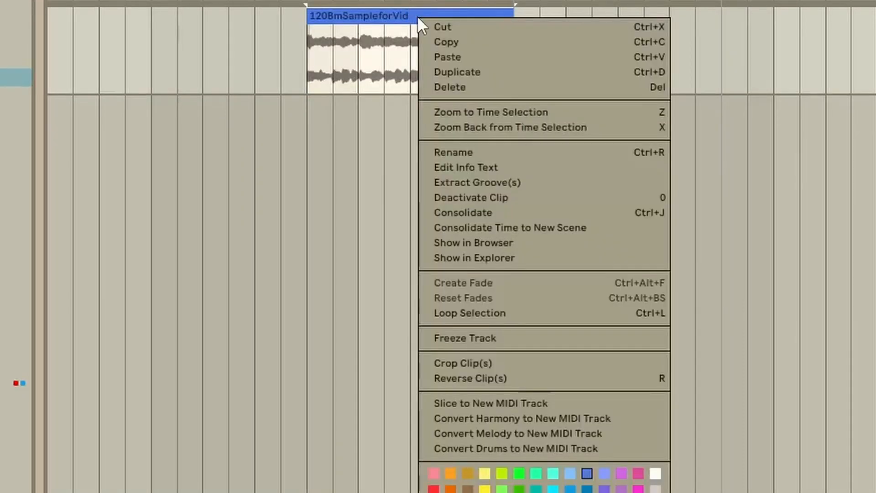
pyautogui.click(547, 382)
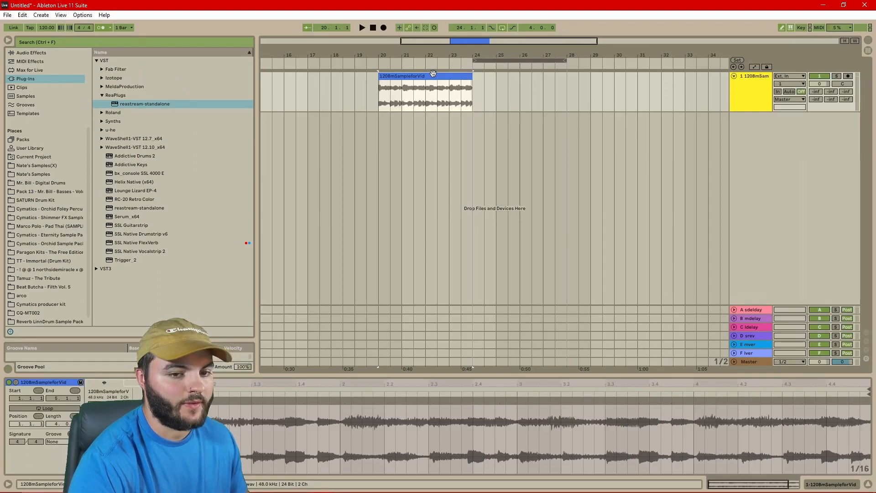
pyautogui.click(380, 109)
# Play the reversed clip, then set its Warp mode to Beats
pyautogui.press('space')
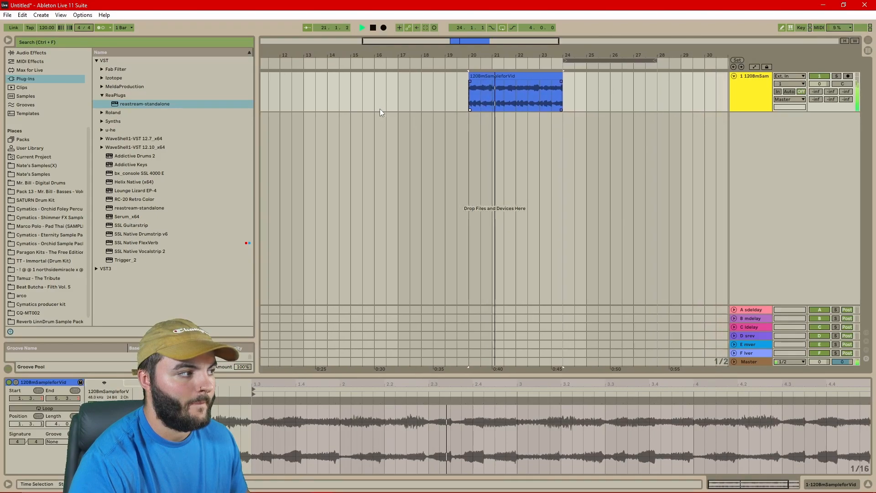
pyautogui.press('space')
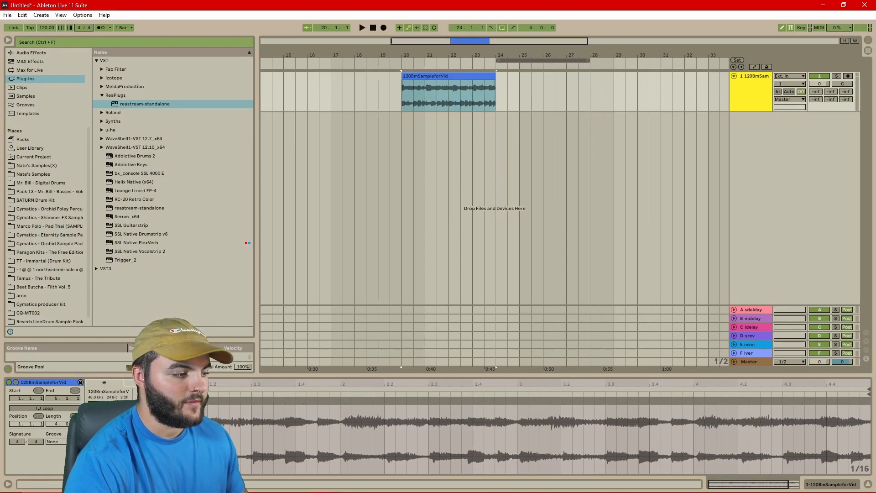
pyautogui.click(440, 255)
pyautogui.click(441, 269)
# Set the Beats transient loop mode to off and Preserve to 1/8, auditioning the result
pyautogui.click(433, 292)
pyautogui.click(430, 304)
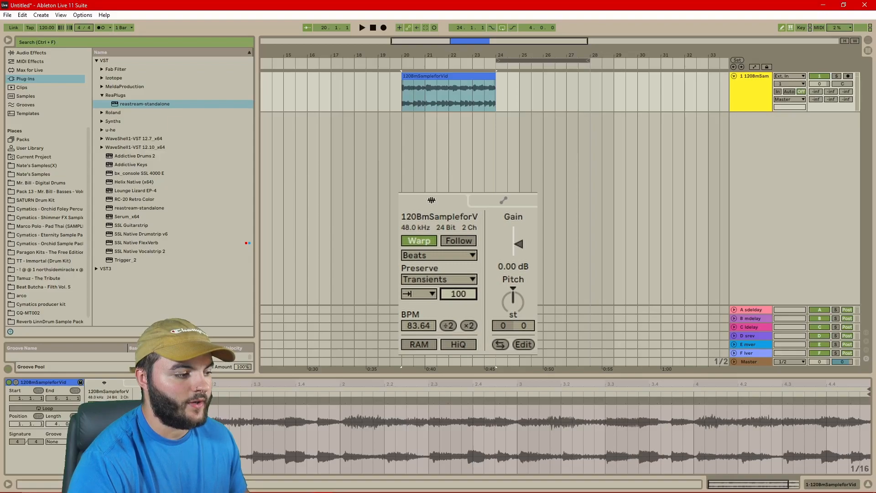
pyautogui.press('space')
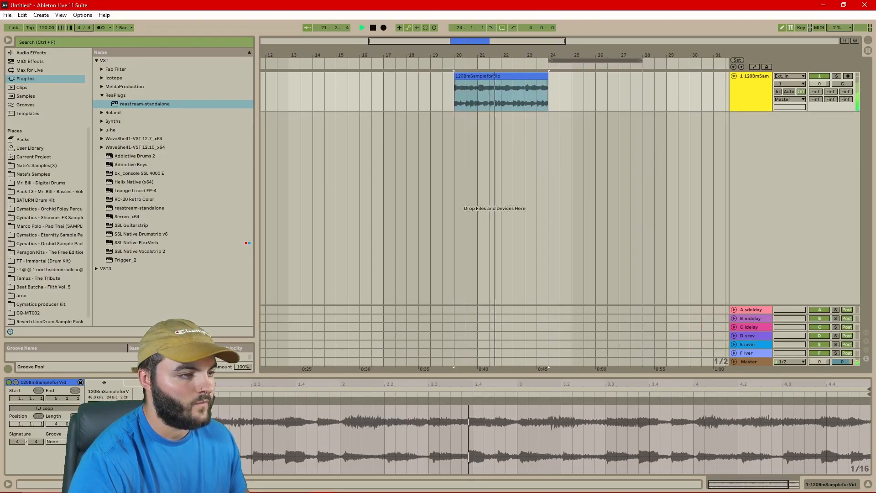
pyautogui.press('space')
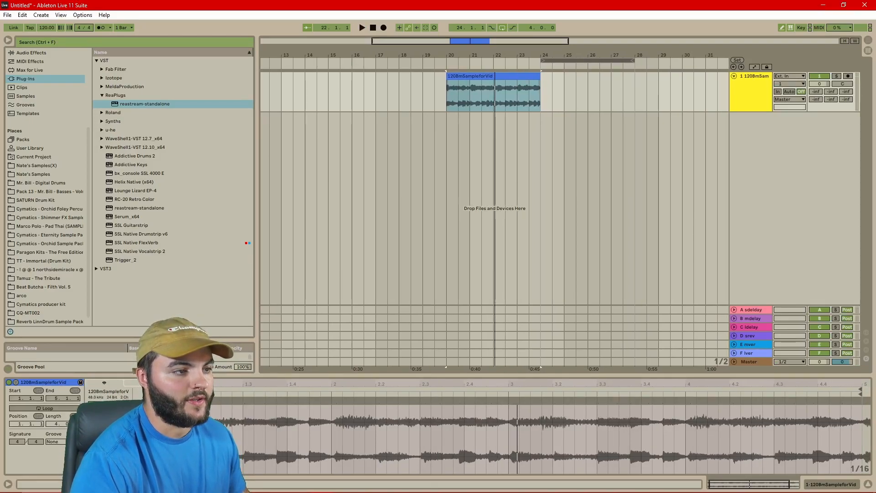
pyautogui.click(445, 280)
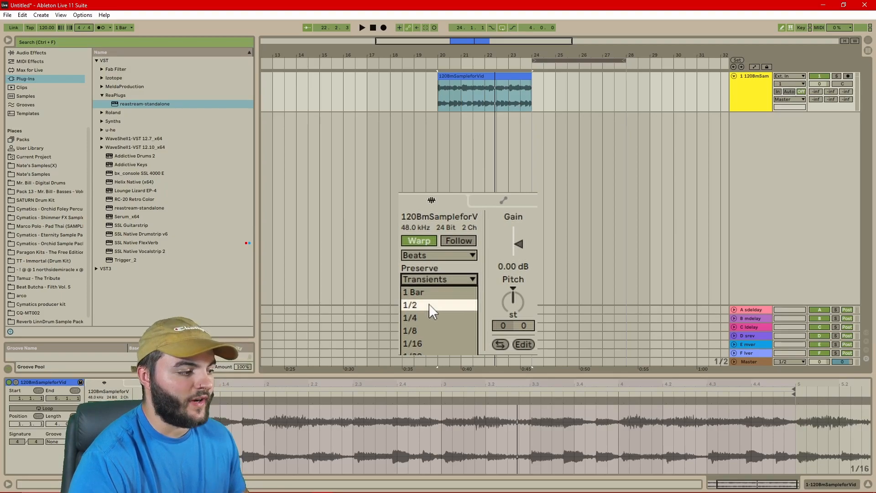
pyautogui.click(434, 330)
pyautogui.click(431, 279)
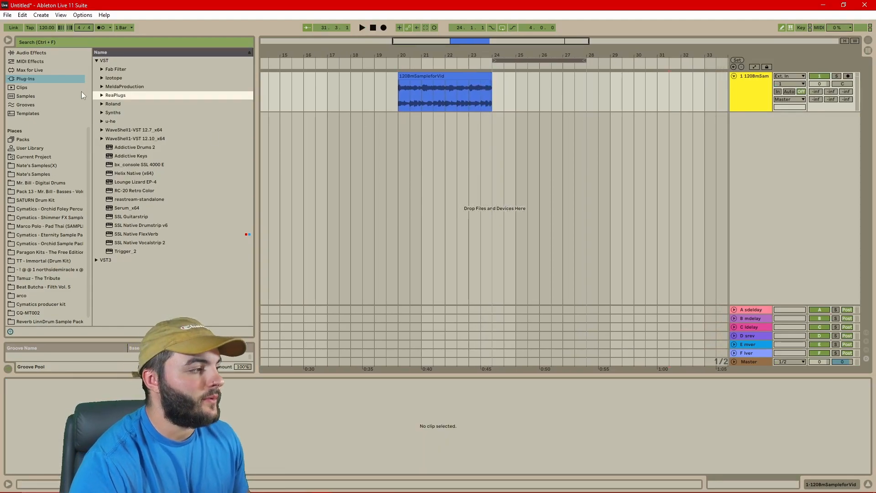
# Drag Simpler from the browser's Instruments into the arrangement as a new track
pyautogui.scroll(3, 43, 81)
pyautogui.click(39, 81)
pyautogui.moveTo(385, 135); pyautogui.dragTo(452, 148)
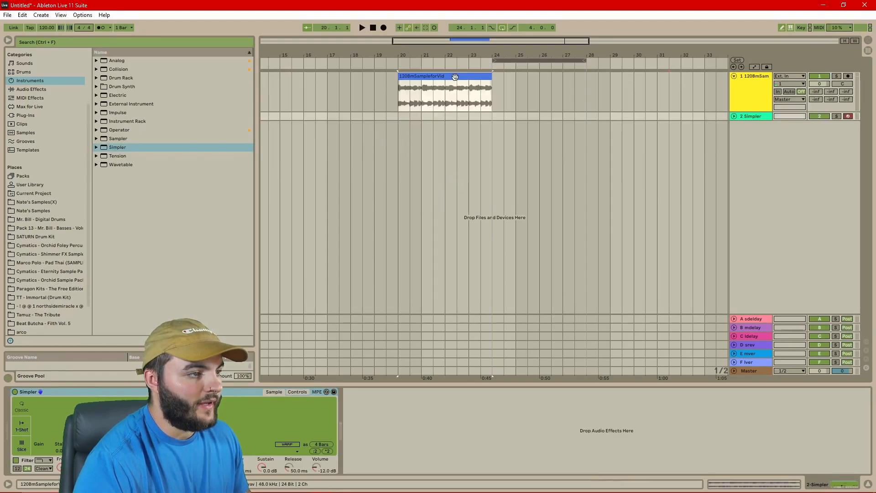
# Drop the resampled clip onto track 2's Simpler and switch it to Slice mode
pyautogui.moveTo(455, 77); pyautogui.dragTo(226, 415)
pyautogui.click(22, 423)
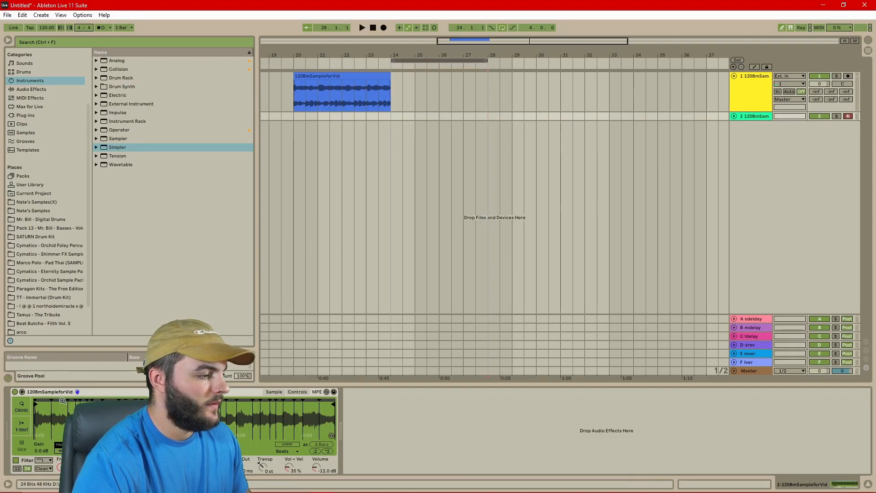
# Adjust the slice markers, then slice by Beat at 1/8, then 1/4T division
pyautogui.moveTo(246, 178)
pyautogui.mouseDown()
pyautogui.moveTo(295, 166)
pyautogui.moveTo(255, 166)
pyautogui.moveTo(264, 166)
pyautogui.mouseUp()
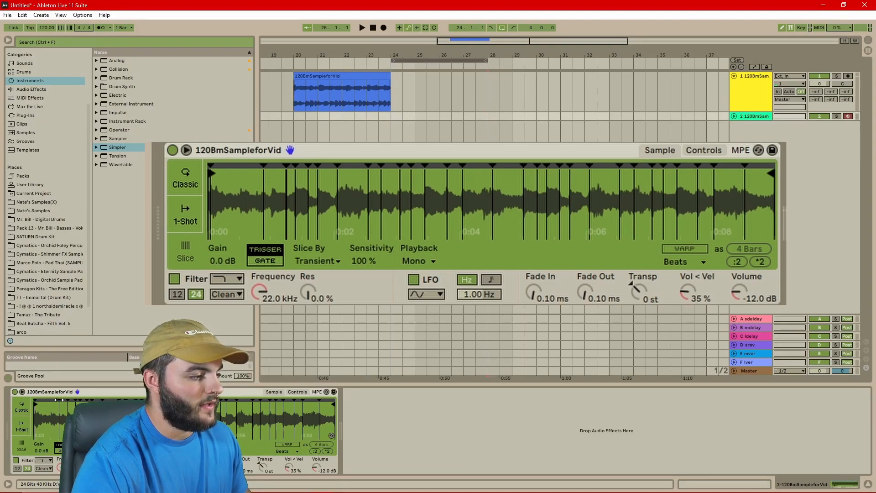
pyautogui.moveTo(63, 400); pyautogui.dragTo(65, 399)
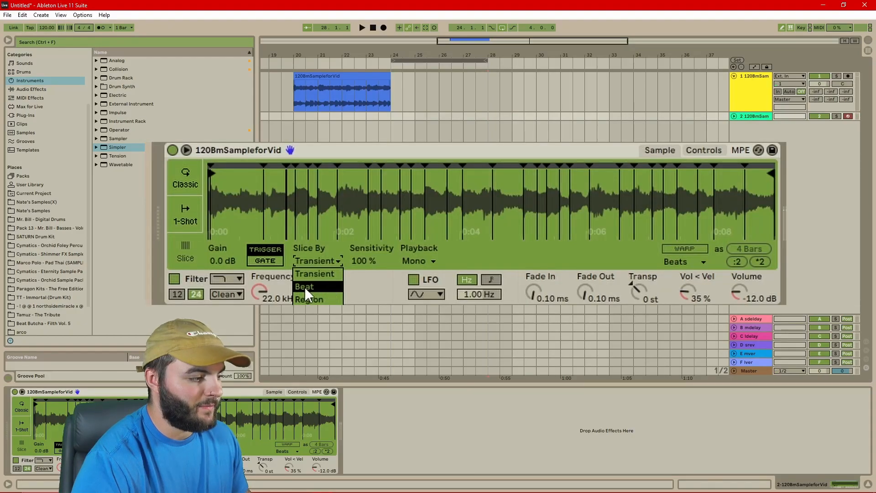
pyautogui.click(304, 287)
pyautogui.click(361, 260)
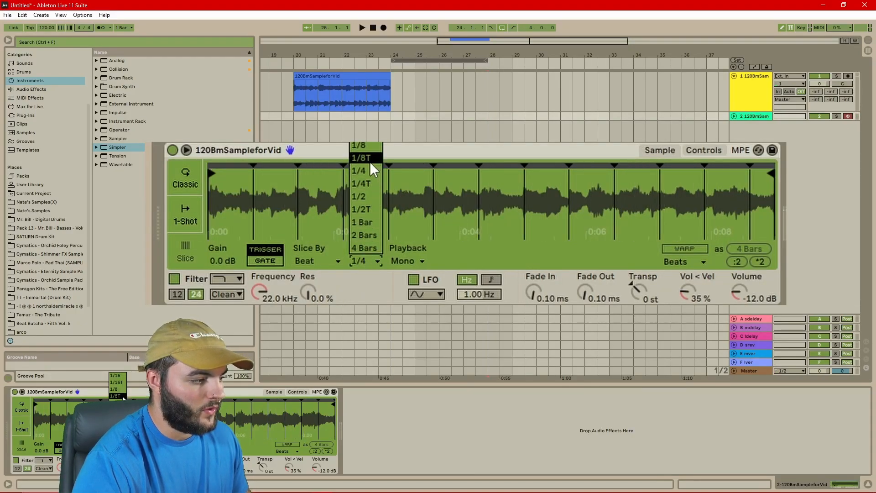
pyautogui.click(368, 145)
pyautogui.click(367, 255)
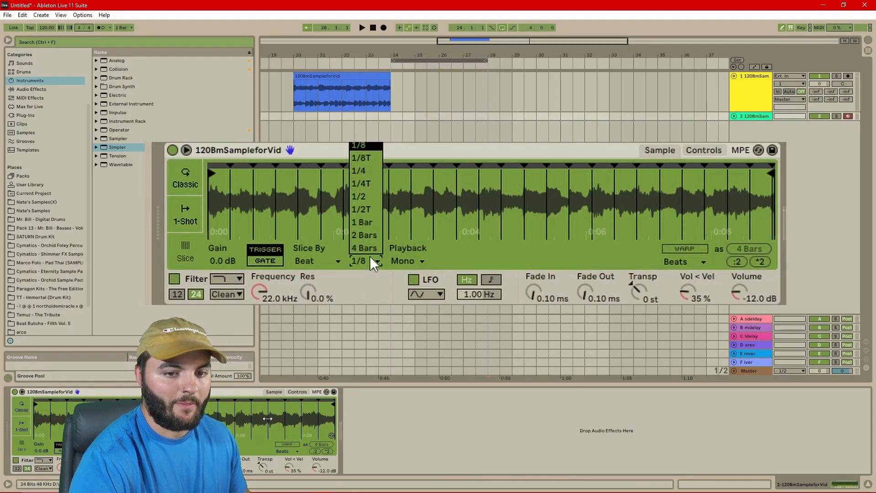
pyautogui.click(369, 180)
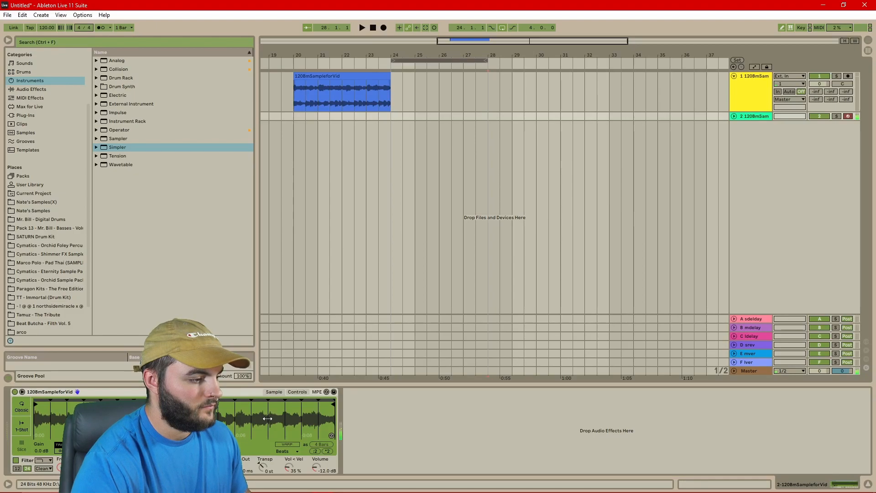
# Slice the sample into 36 equal Regions, audition it, and show Simpler's Controls page
pyautogui.click(316, 261)
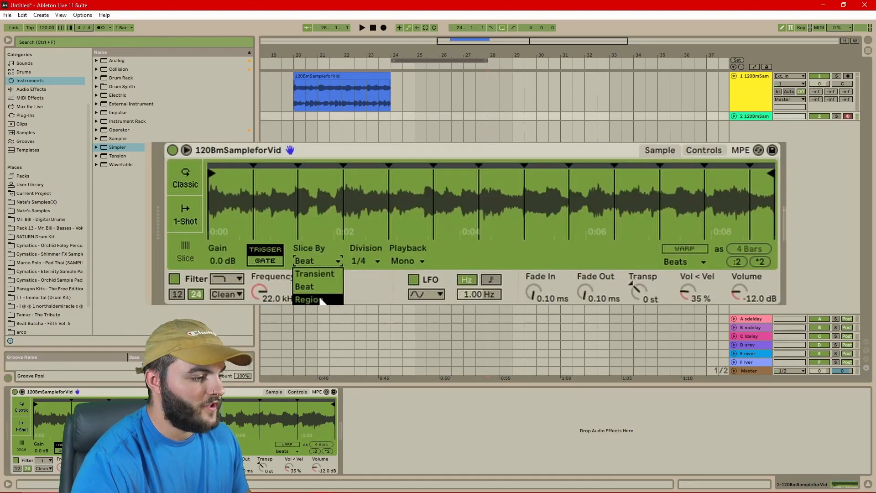
pyautogui.click(320, 297)
pyautogui.moveTo(365, 261); pyautogui.dragTo(365, 233)
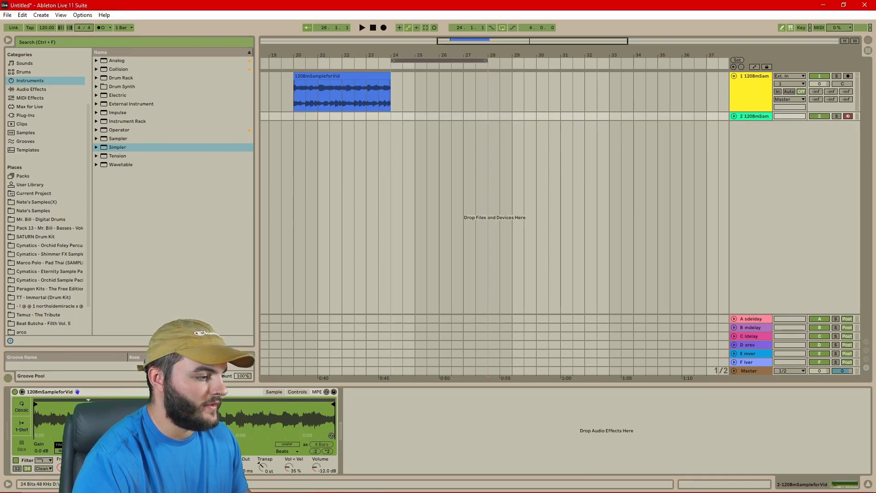
pyautogui.click(228, 420)
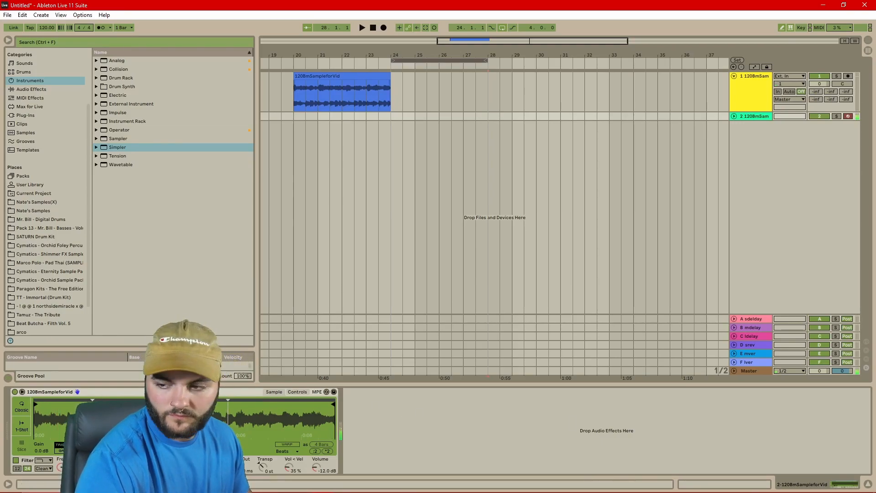
pyautogui.click(306, 391)
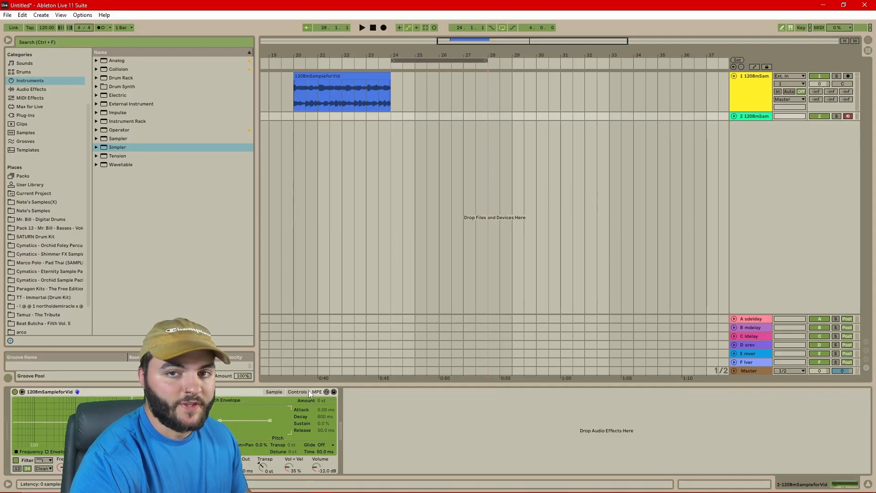
# Lower the filter cutoff with added resonance, add LFO volume modulation, and switch the LFO on
pyautogui.moveTo(385, 249); pyautogui.dragTo(289, 248)
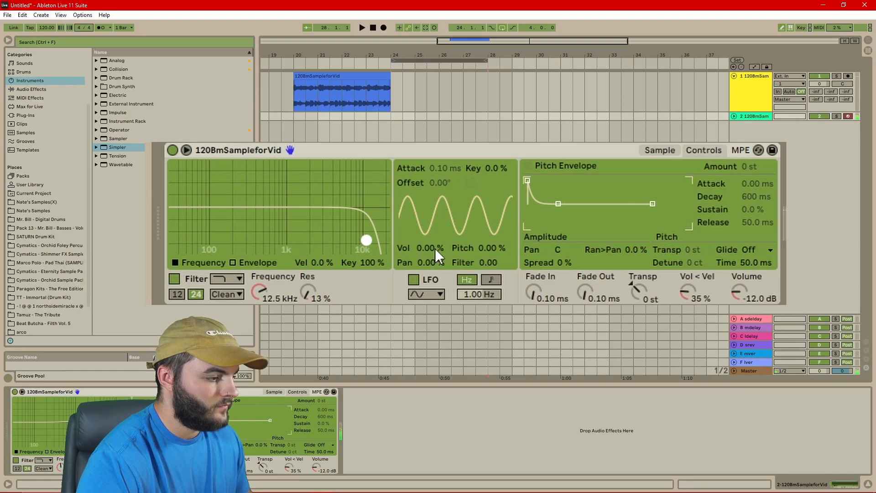
pyautogui.moveTo(434, 248); pyautogui.dragTo(434, 229)
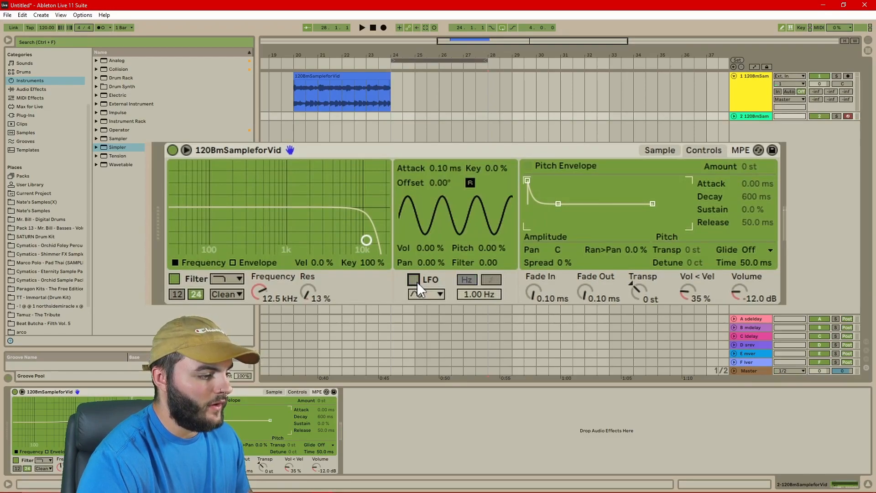
pyautogui.click(413, 280)
pyautogui.click(414, 279)
pyautogui.click(413, 279)
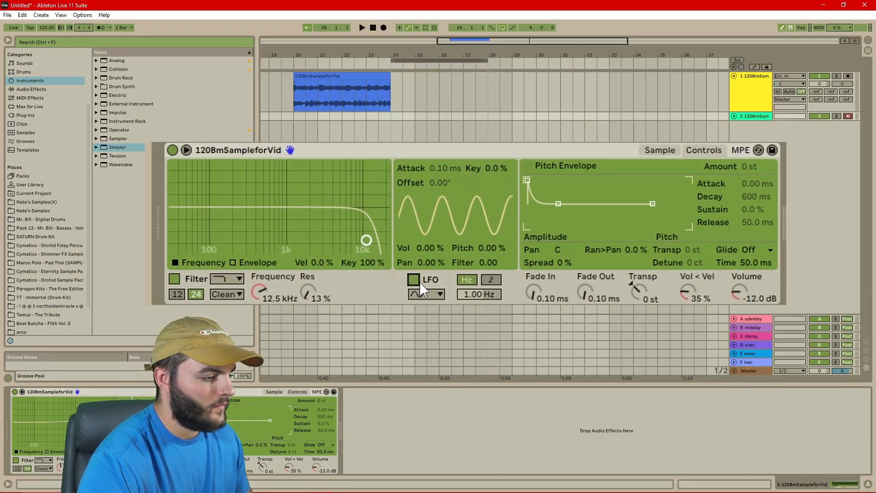
# Keep the LFO's sine shape, sync it to tempo and set its rate to 1/64
pyautogui.click(440, 294)
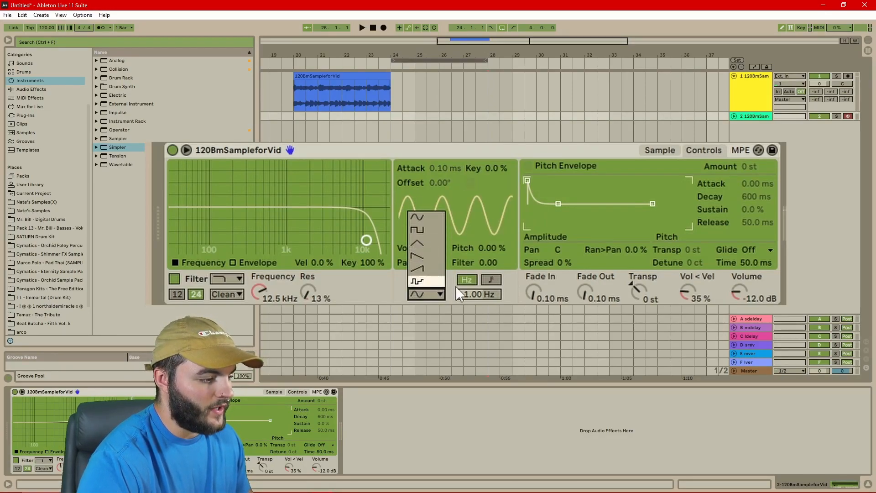
pyautogui.click(455, 286)
pyautogui.click(491, 279)
pyautogui.moveTo(489, 291); pyautogui.dragTo(488, 321)
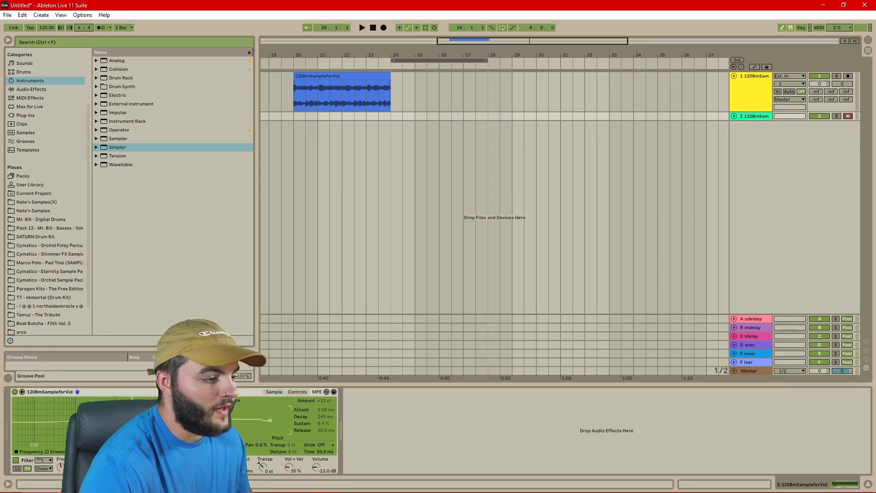
# Lengthen the Simpler's pitch envelope attack and set the sample's Transpose to -11 st
pyautogui.moveTo(183, 407); pyautogui.dragTo(185, 407)
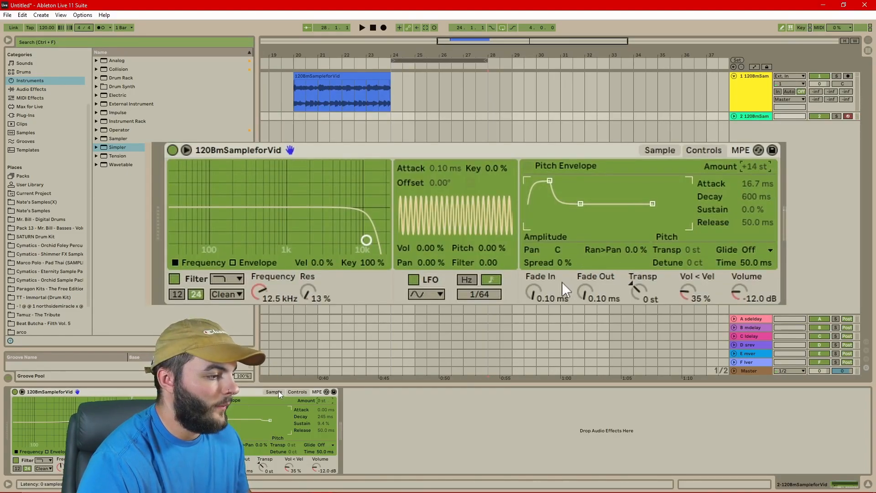
pyautogui.click(275, 391)
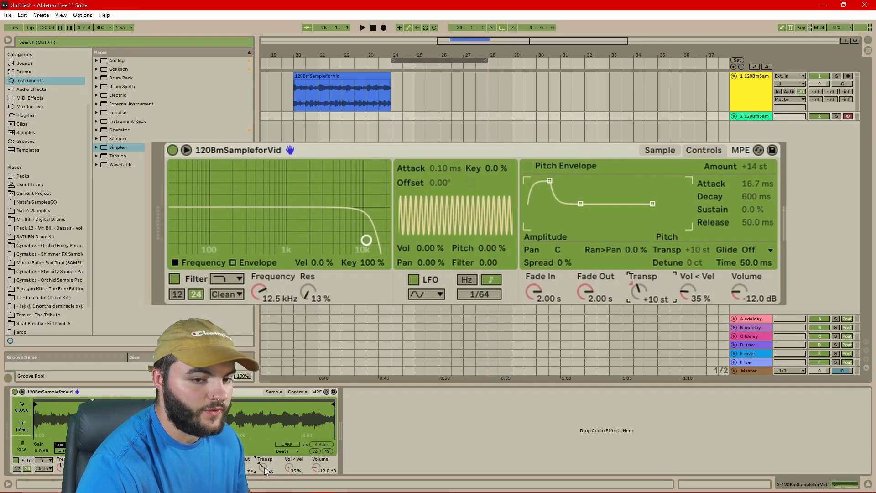
pyautogui.moveTo(261, 468); pyautogui.dragTo(261, 472)
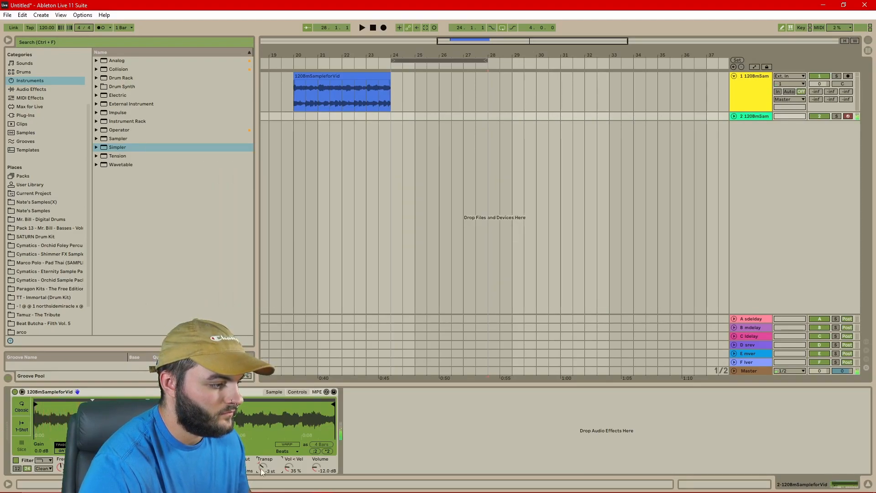
pyautogui.moveTo(262, 471)
pyautogui.mouseDown()
pyautogui.moveTo(262, 486)
pyautogui.moveTo(263, 451)
pyautogui.moveTo(262, 480)
pyautogui.mouseUp()
pyautogui.click(201, 392)
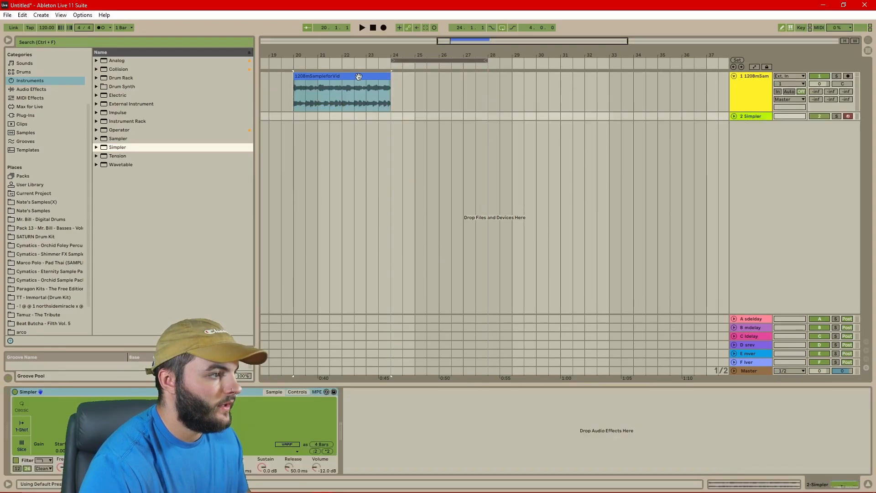
# Freeze and then flatten track 1's sample clip into audio
pyautogui.doubleClick(359, 76)
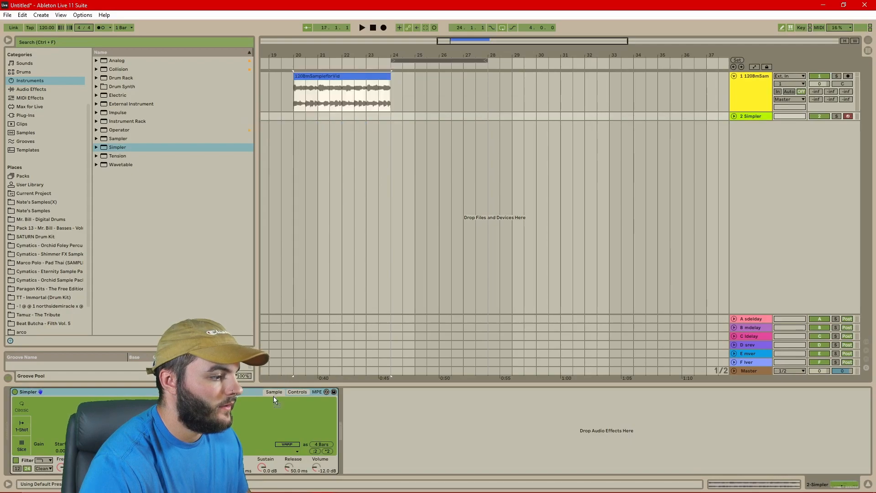
pyautogui.click(351, 76)
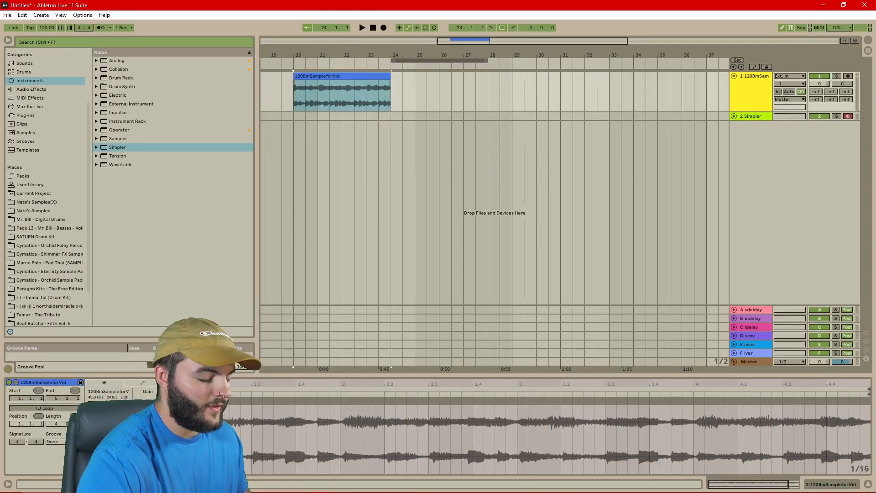
pyautogui.rightClick(745, 93)
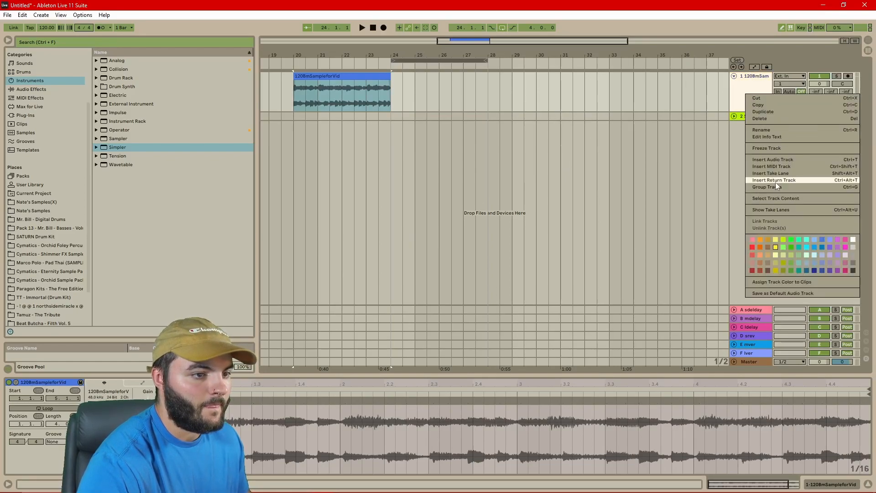
pyautogui.click(784, 149)
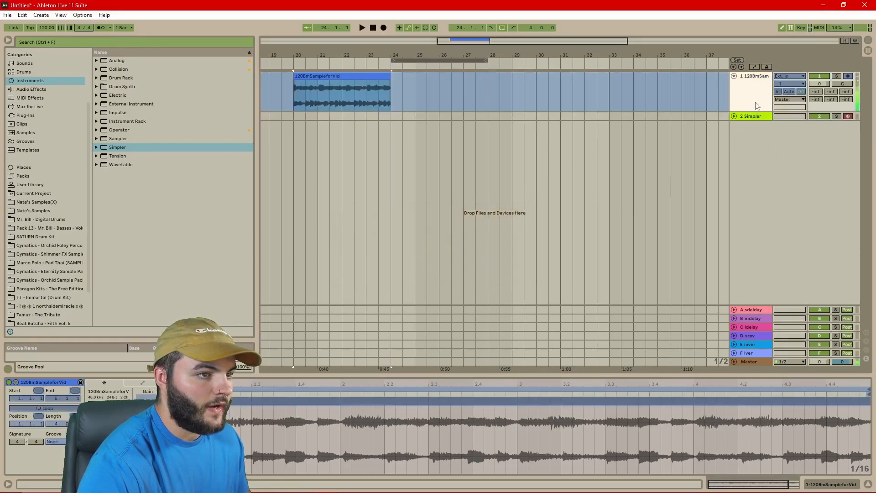
pyautogui.rightClick(754, 91)
pyautogui.click(778, 153)
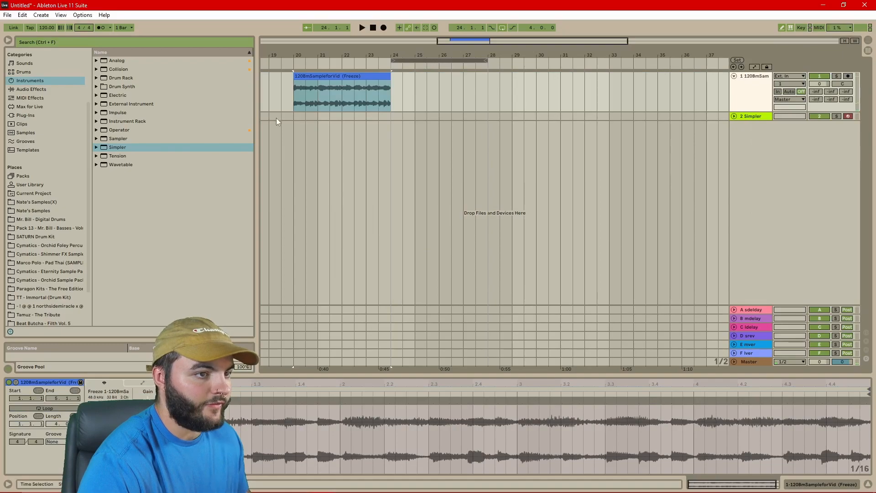
# Load the flattened Freeze 1-1208mSampleforVid clip into track 2's Simpler and start playback from bar 24
pyautogui.click(372, 76)
pyautogui.click(737, 117)
pyautogui.moveTo(369, 76); pyautogui.dragTo(298, 425)
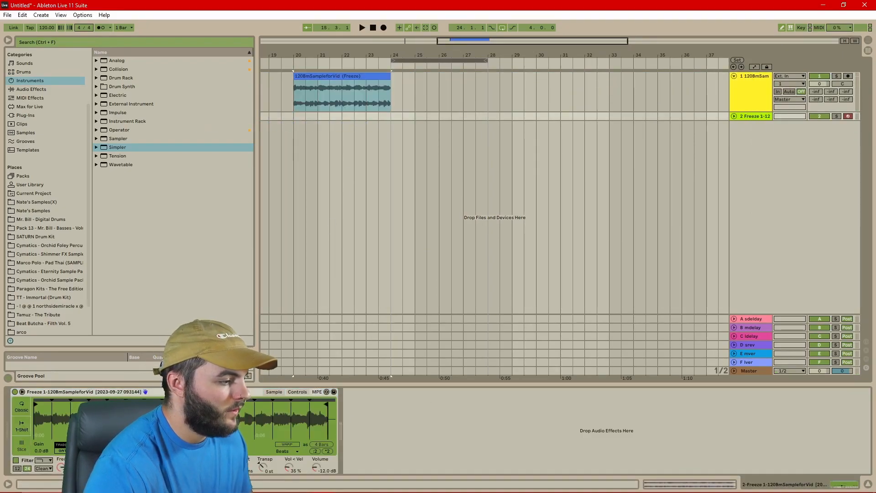
pyautogui.click(395, 121)
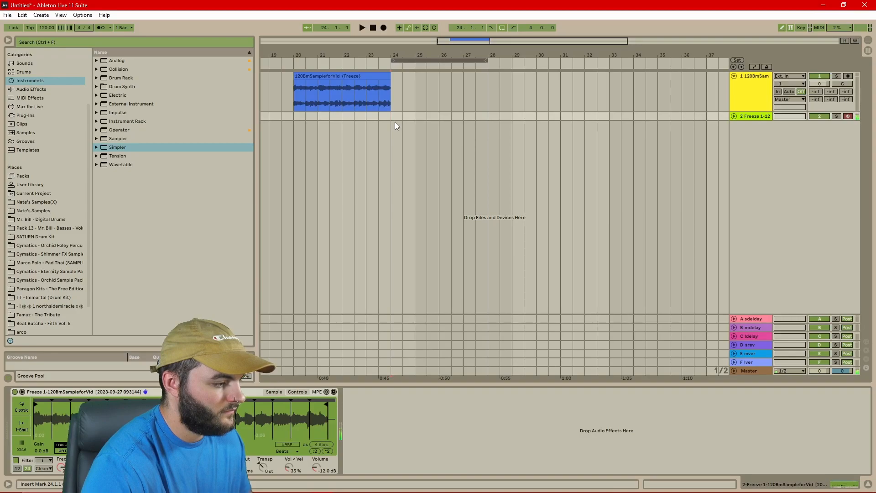
pyautogui.scroll(-2, 33, 92)
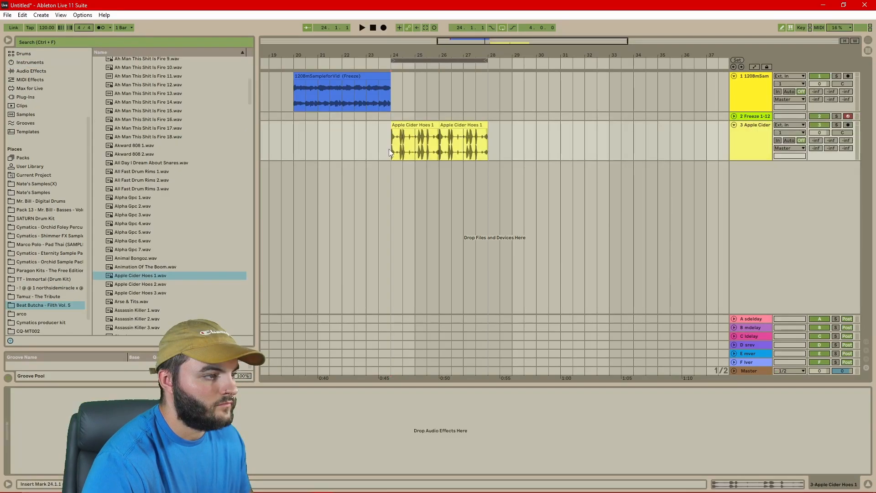
# Audition the Apple Cider Hoes break, raise the tempo to 147 BPM and play again
pyautogui.press('space')
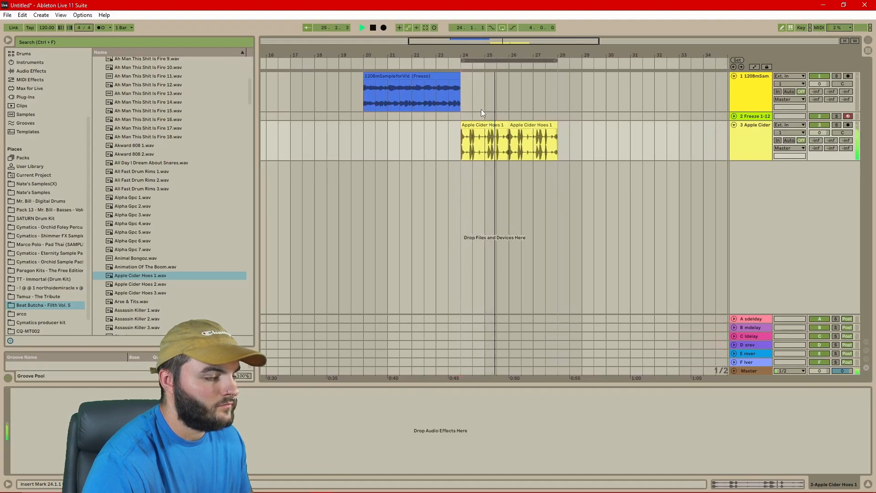
pyautogui.press('space')
pyautogui.click(47, 28)
pyautogui.moveTo(46, 27); pyautogui.dragTo(46, 27)
pyautogui.press('space')
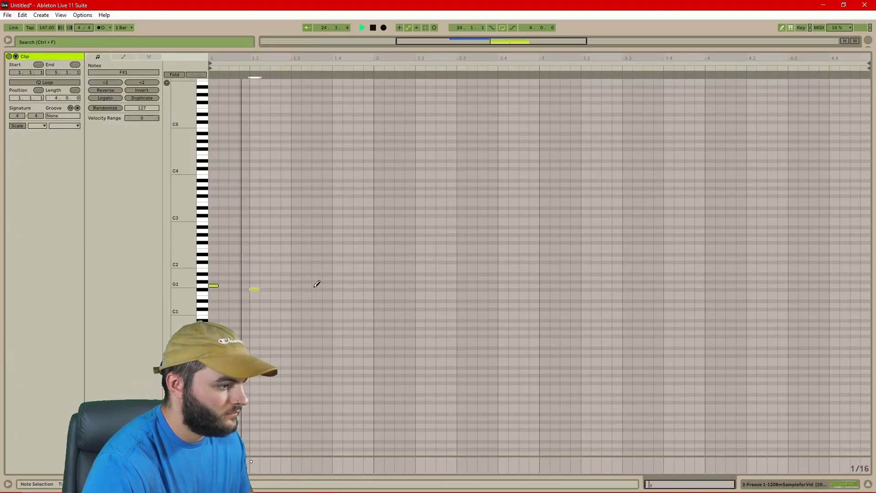
# Draw six notes in the piano roll to trigger the sliced sample melody
pyautogui.click(296, 277)
pyautogui.click(337, 293)
pyautogui.click(378, 293)
pyautogui.click(421, 277)
pyautogui.click(441, 266)
pyautogui.click(461, 266)
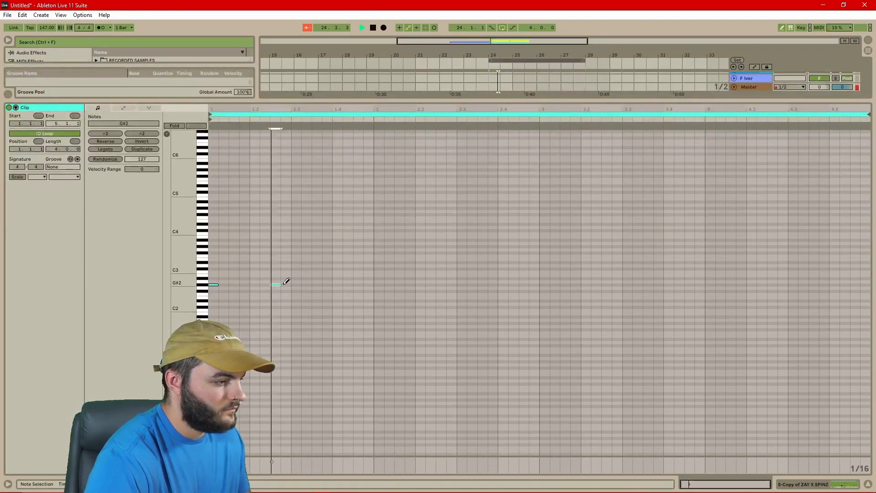
# Adjust the bass clip's G#2 notes, removing the one at 1.4 and adding a short one later
pyautogui.click(337, 283)
pyautogui.click(338, 284)
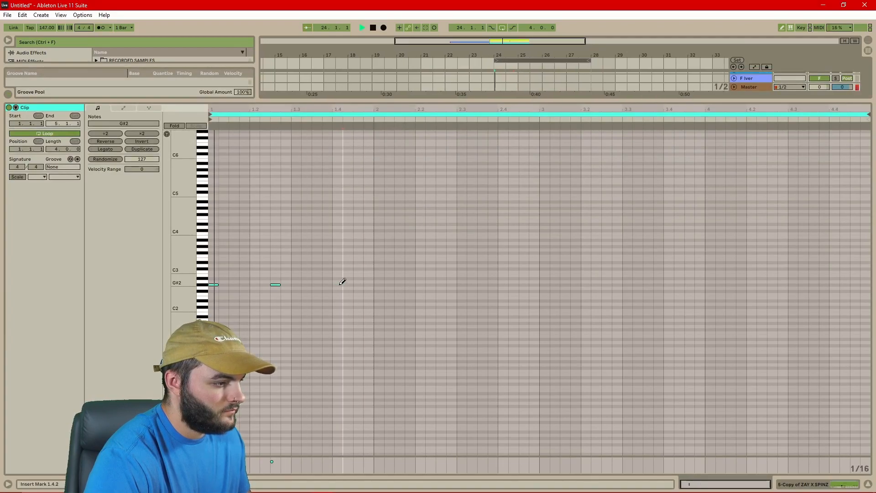
pyautogui.click(417, 284)
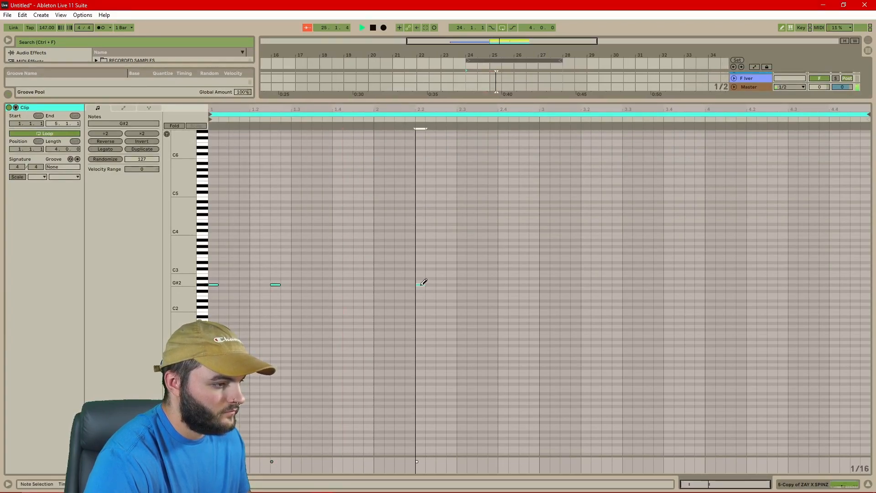